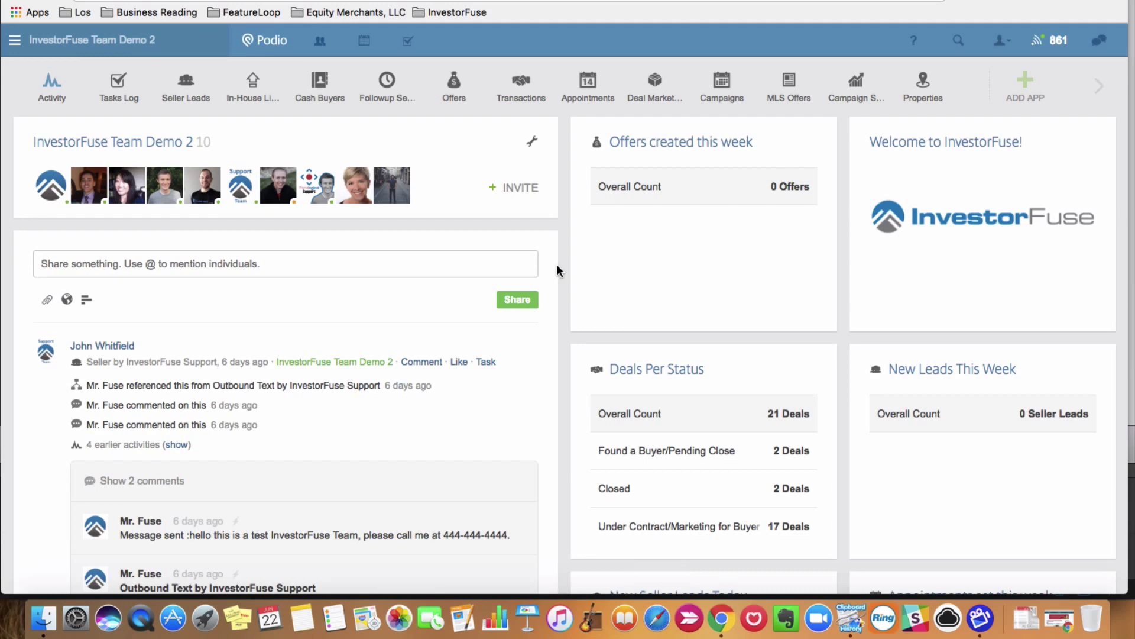
Step: Open the Seller Leads app and switch to the Dead Leads view, showing 5 of 26 leads
{"action": "left_click", "coordinate": [181, 91]}
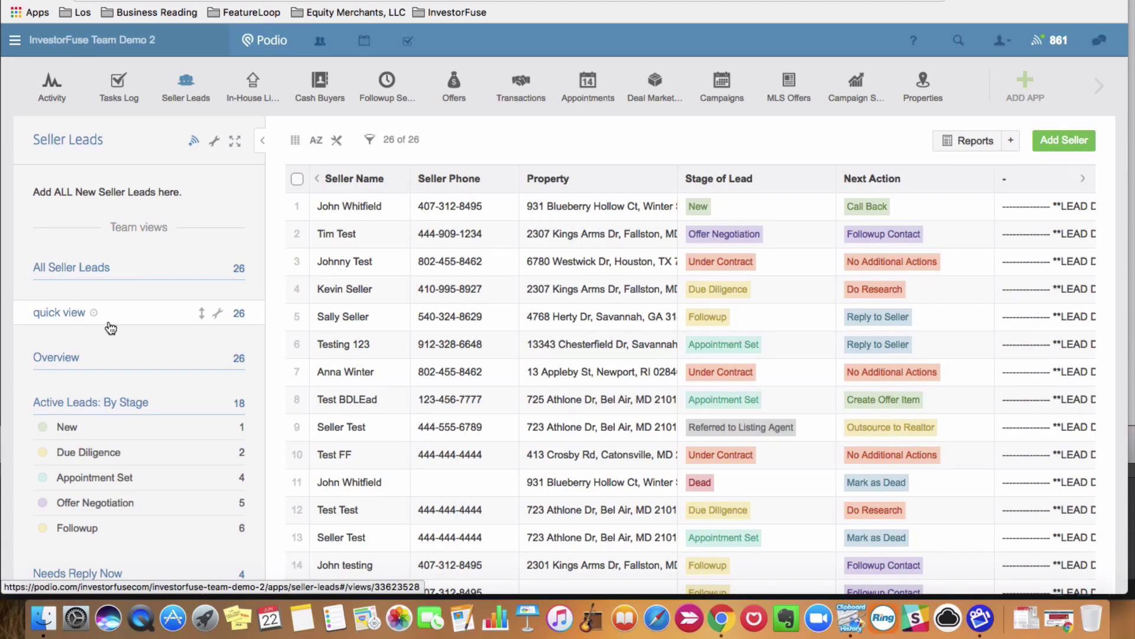
{"action": "scroll", "coordinate": [111, 328], "scroll_direction": "down", "scroll_amount": 10}
{"action": "scroll", "coordinate": [86, 338], "scroll_direction": "down", "scroll_amount": 3}
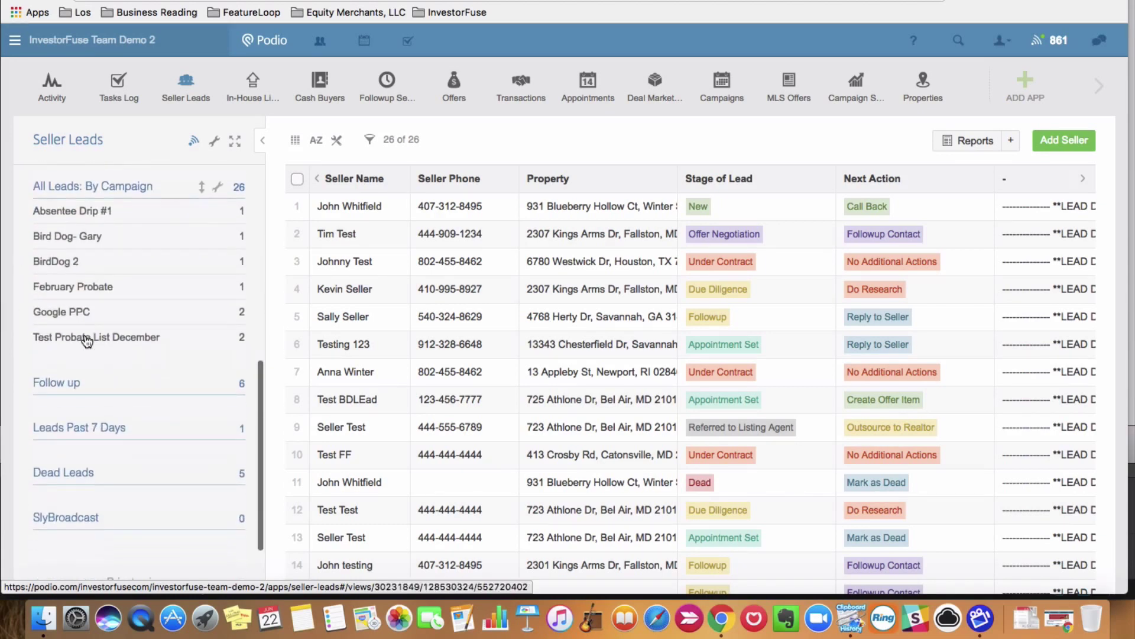
{"action": "scroll", "coordinate": [87, 341], "scroll_direction": "down", "scroll_amount": 2}
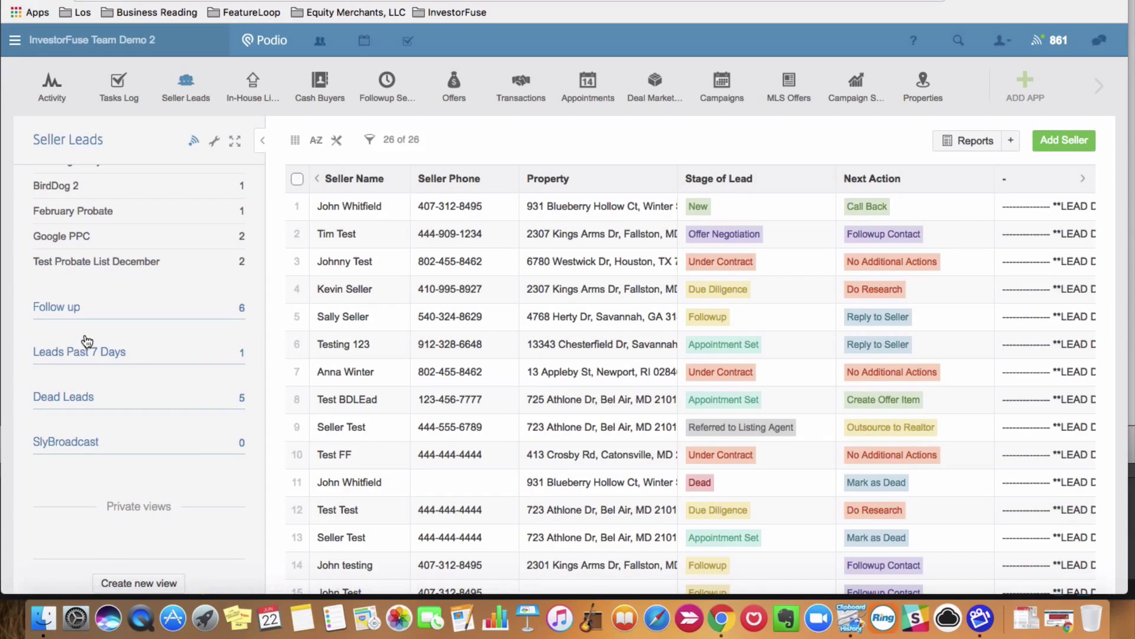
{"action": "left_click", "coordinate": [78, 402]}
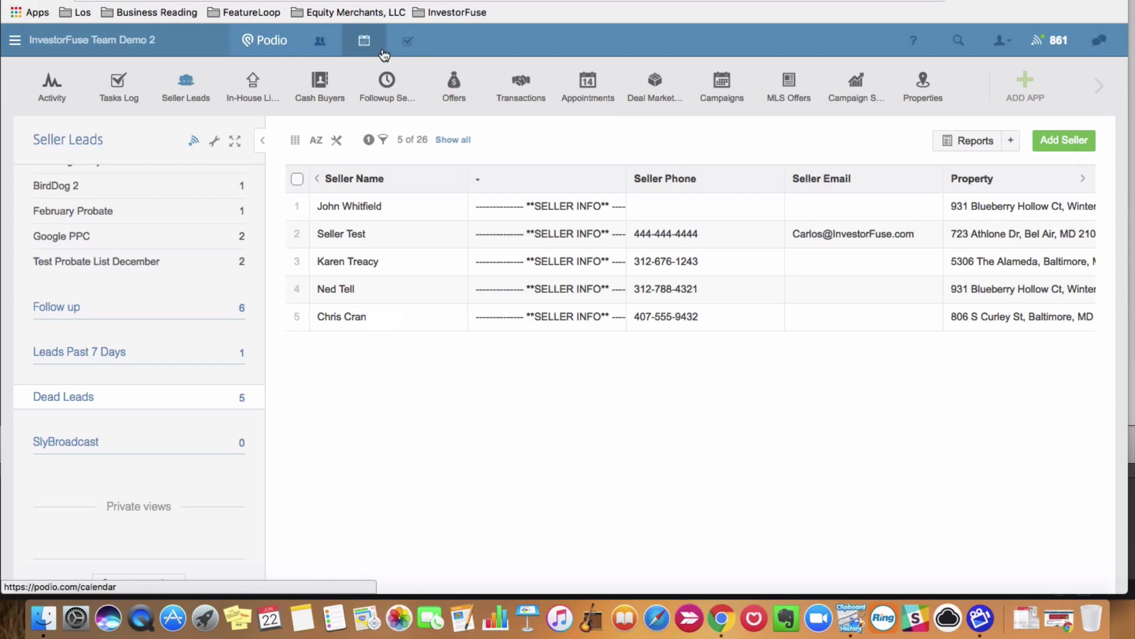
Step: Open the SlyBroadcast Campaign app in the Configuration workspace and start a new campaign
{"action": "key", "text": "super+bracketleft"}
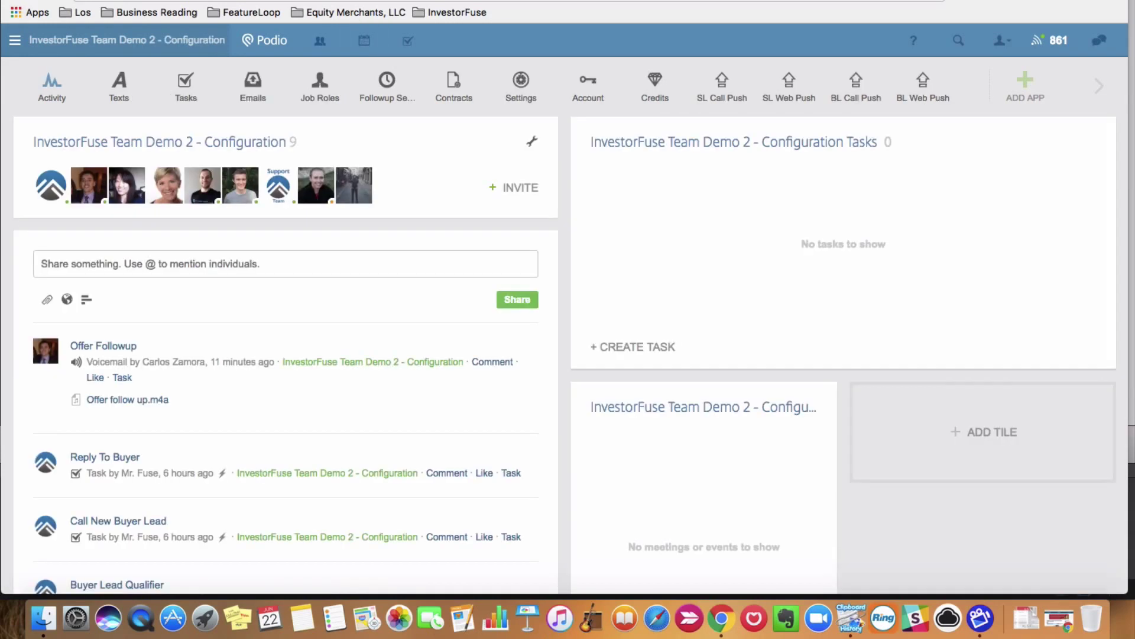
{"action": "left_click", "coordinate": [1097, 88]}
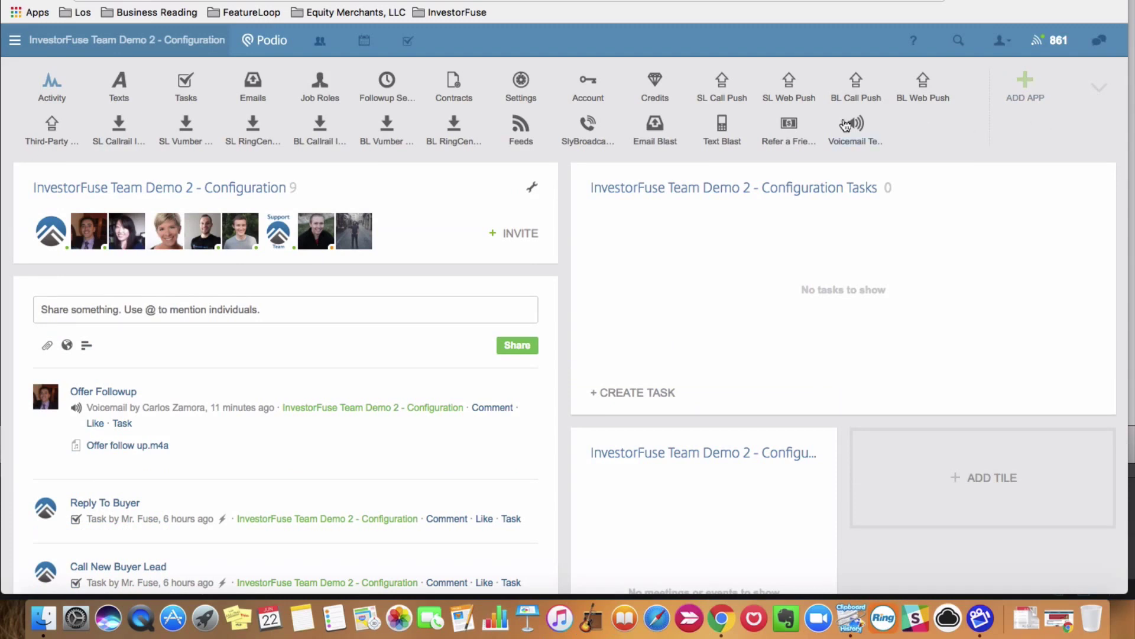
{"action": "left_click", "coordinate": [585, 125]}
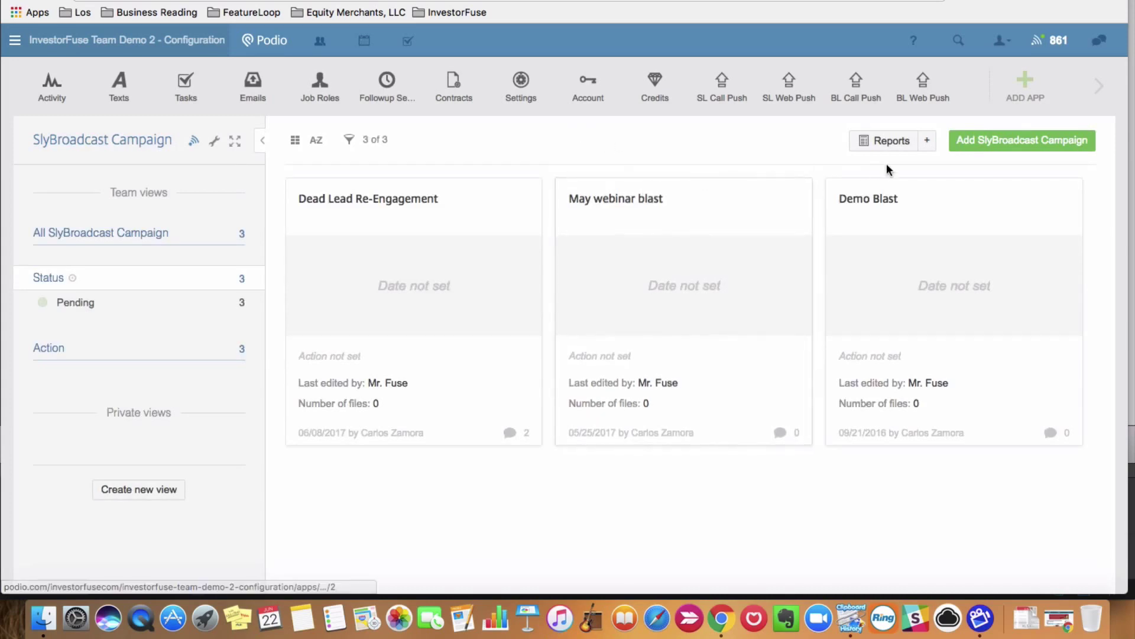
{"action": "left_click", "coordinate": [985, 143]}
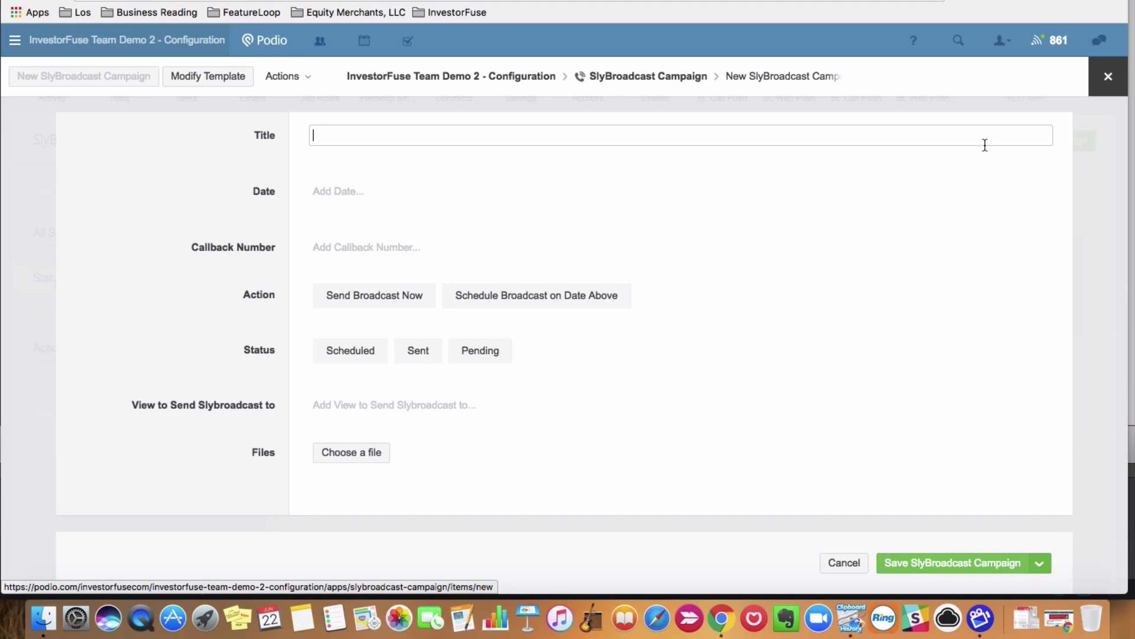
Step: Title the campaign 'Dead Leads June Blast', leave the date empty, add the callback number, and save
{"action": "type", "text": "Dead Leads June Blast"}
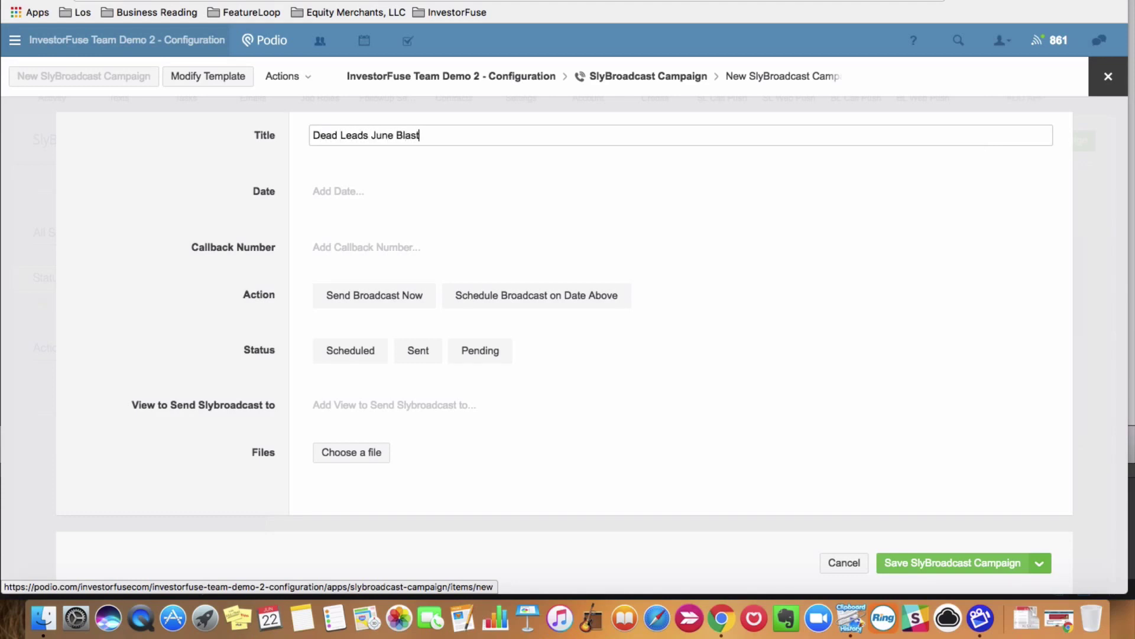
{"action": "key", "text": "Tab"}
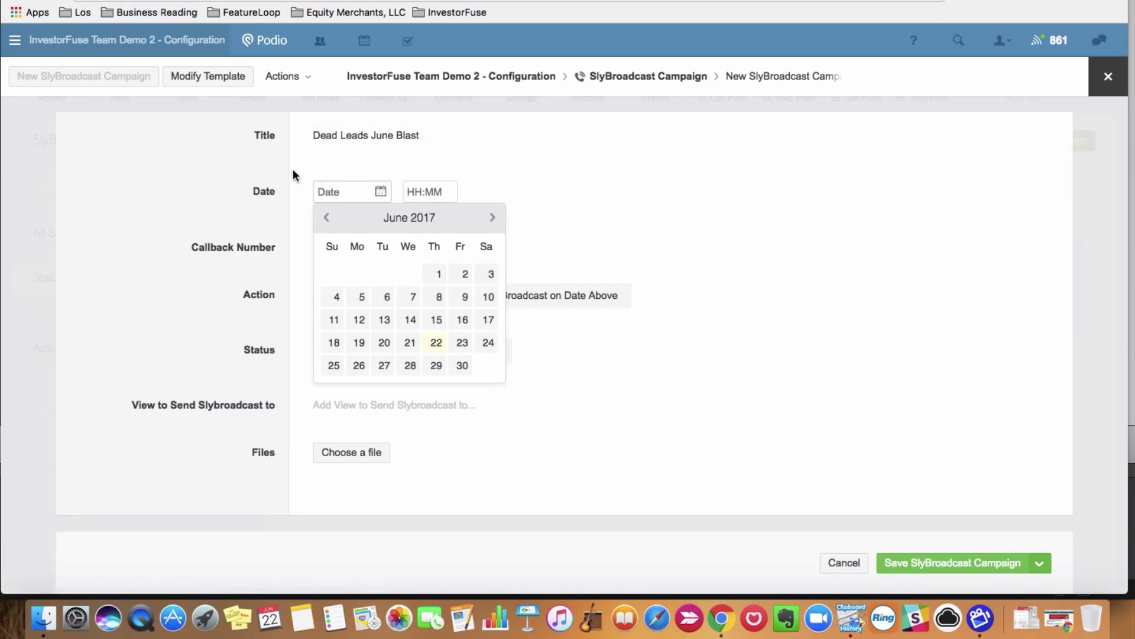
{"action": "left_click", "coordinate": [259, 175]}
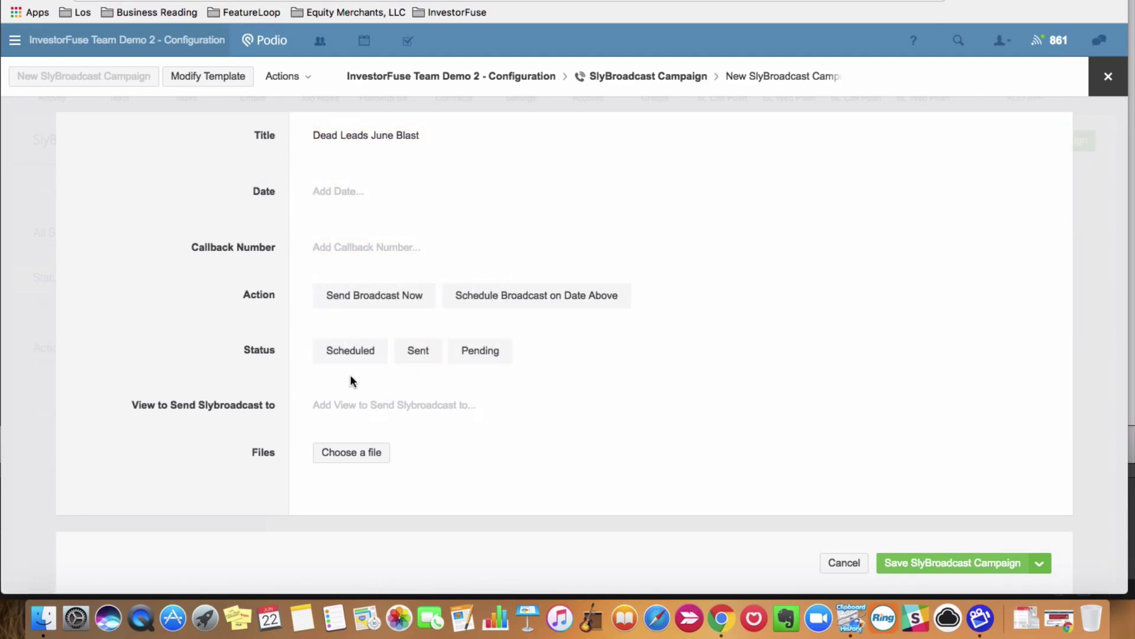
{"action": "left_click", "coordinate": [359, 298]}
{"action": "left_click", "coordinate": [345, 246]}
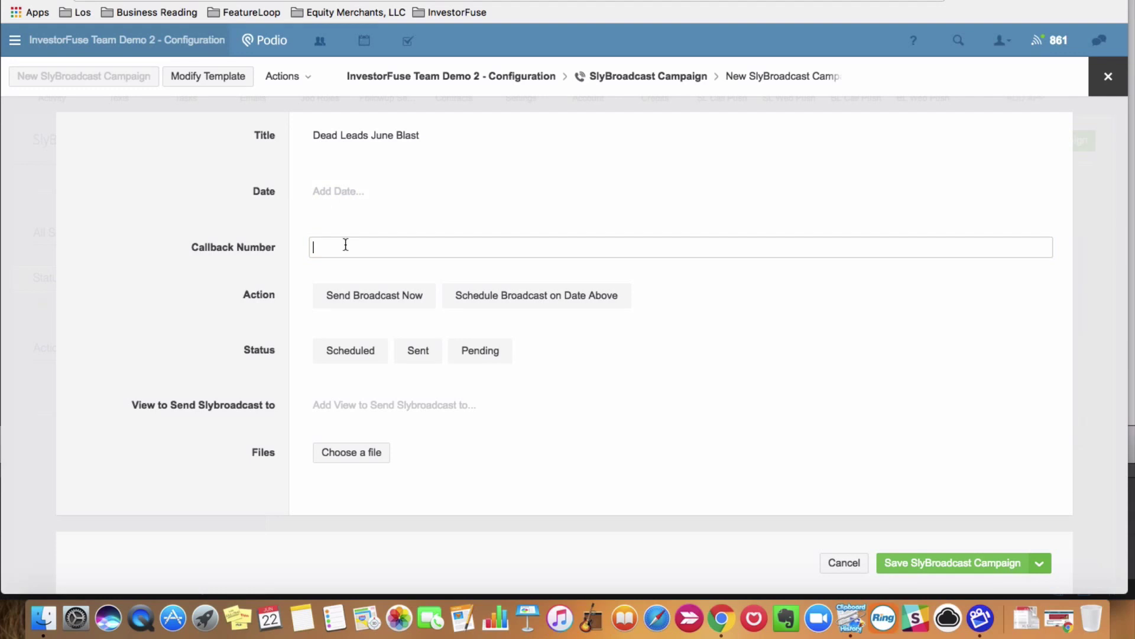
{"action": "type", "text": "444-444-4444"}
{"action": "left_click", "coordinate": [247, 296]}
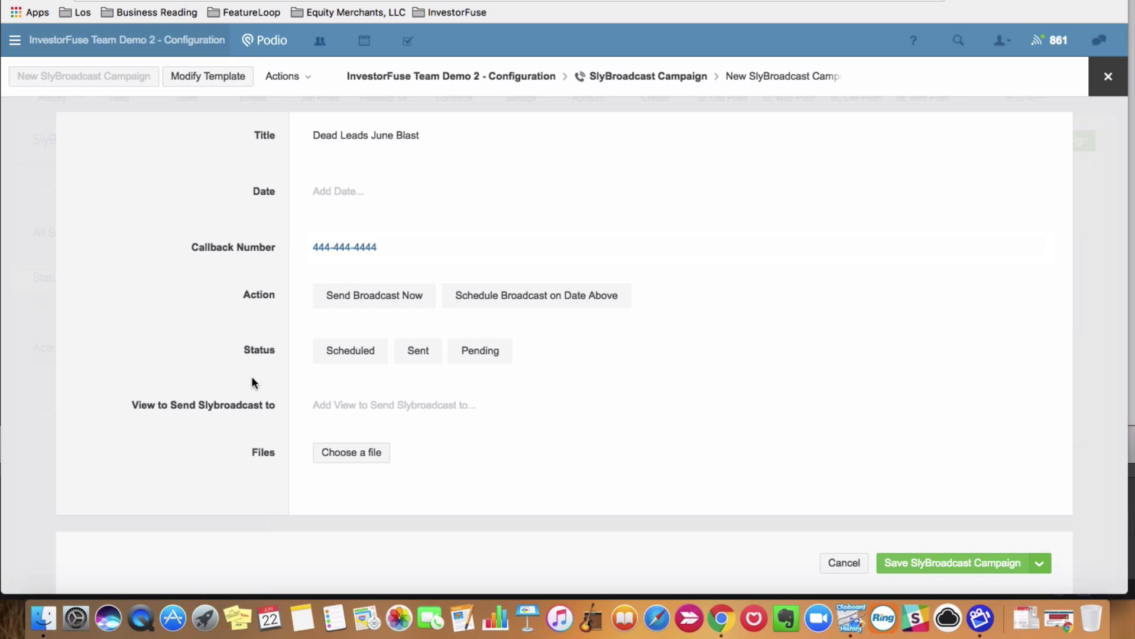
{"action": "left_click", "coordinate": [931, 567]}
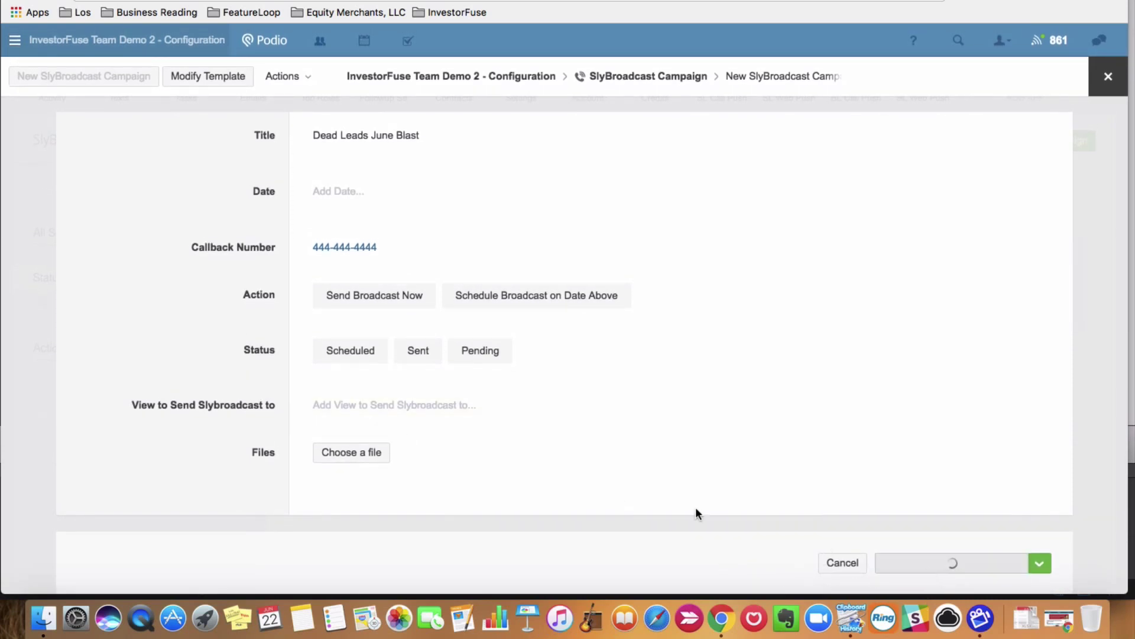
Step: Upload Offer follow up.m4a from the Desktop as the campaign's audio file
{"action": "left_click", "coordinate": [282, 476]}
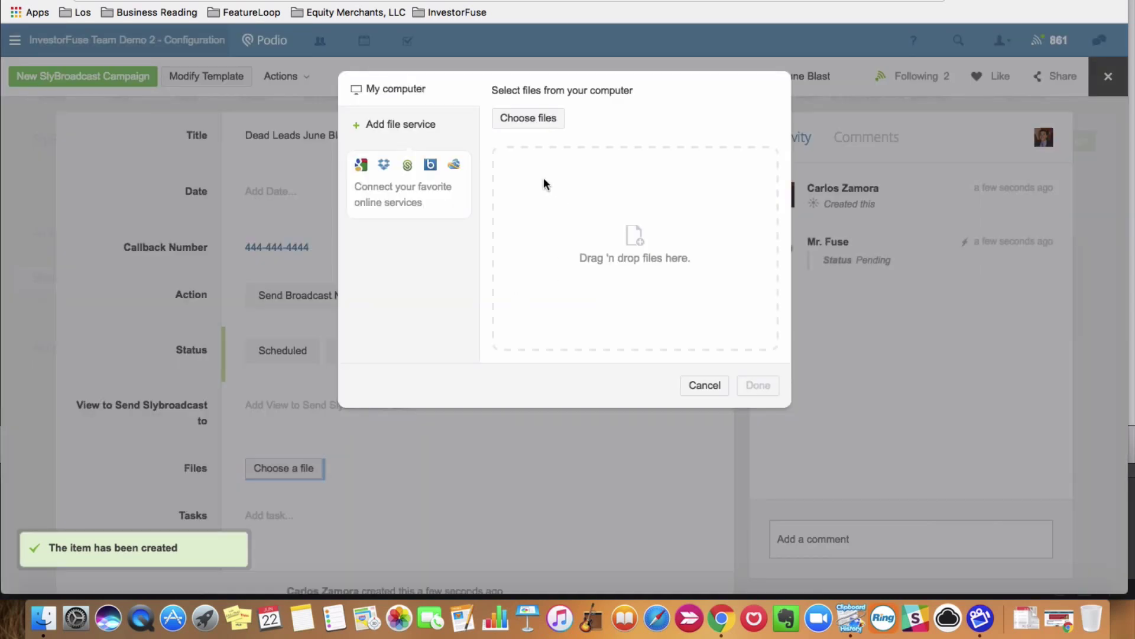
{"action": "left_click", "coordinate": [528, 124]}
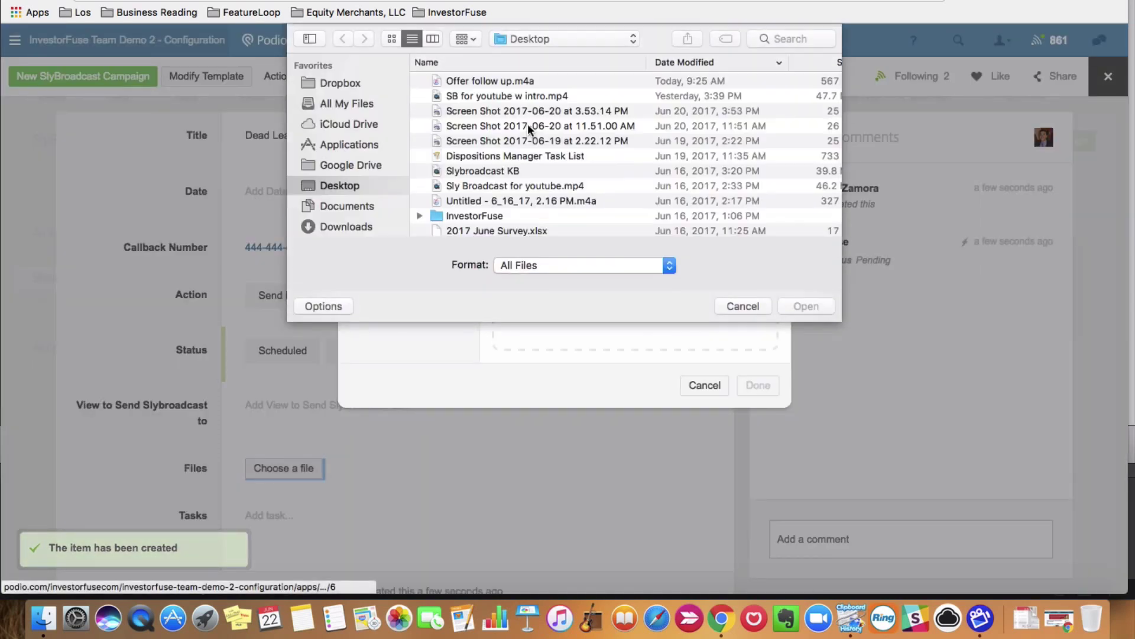
{"action": "left_click", "coordinate": [482, 84]}
{"action": "left_click", "coordinate": [806, 306]}
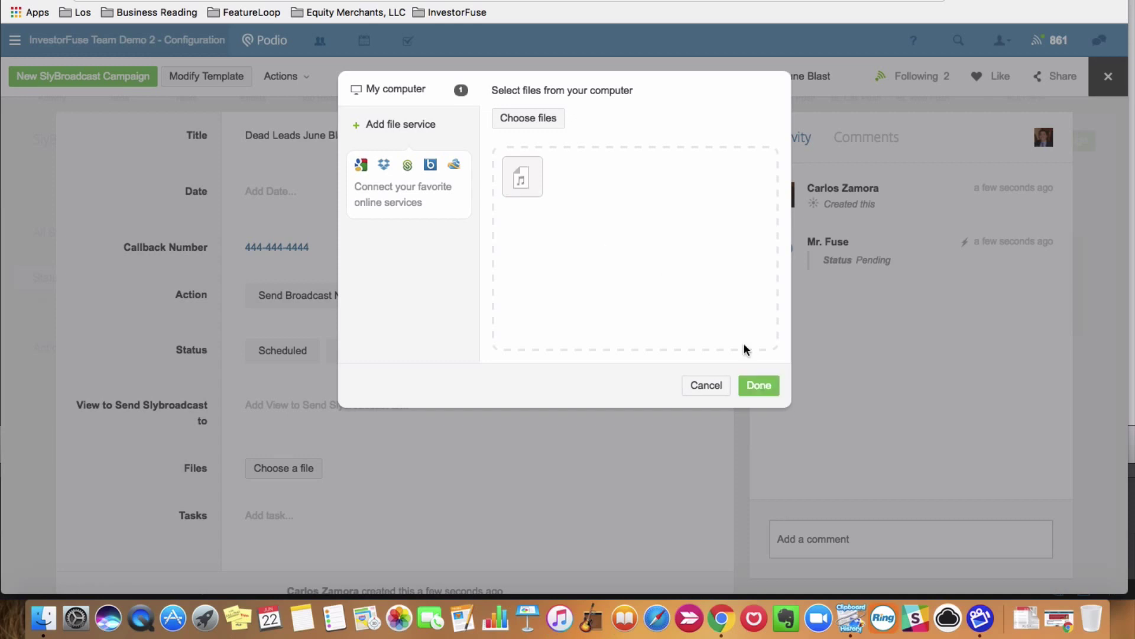
{"action": "left_click", "coordinate": [750, 387]}
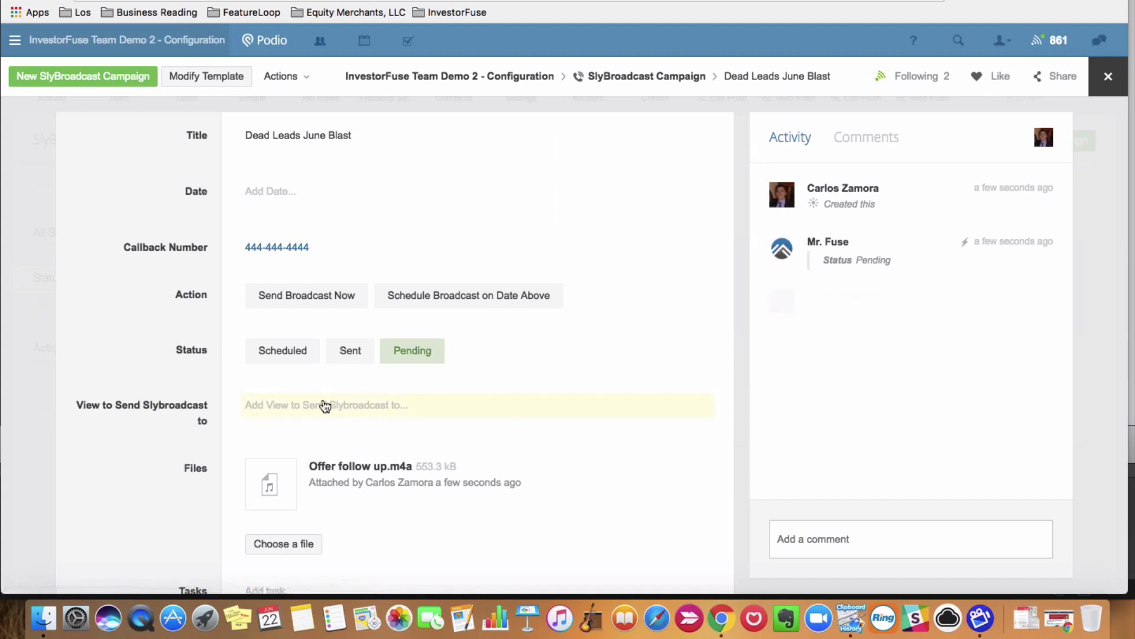
Step: Copy the view name 'Dead Leads' from the Seller Leads view settings without changing them
{"action": "scroll", "coordinate": [201, 312], "scroll_direction": "down", "scroll_amount": 3}
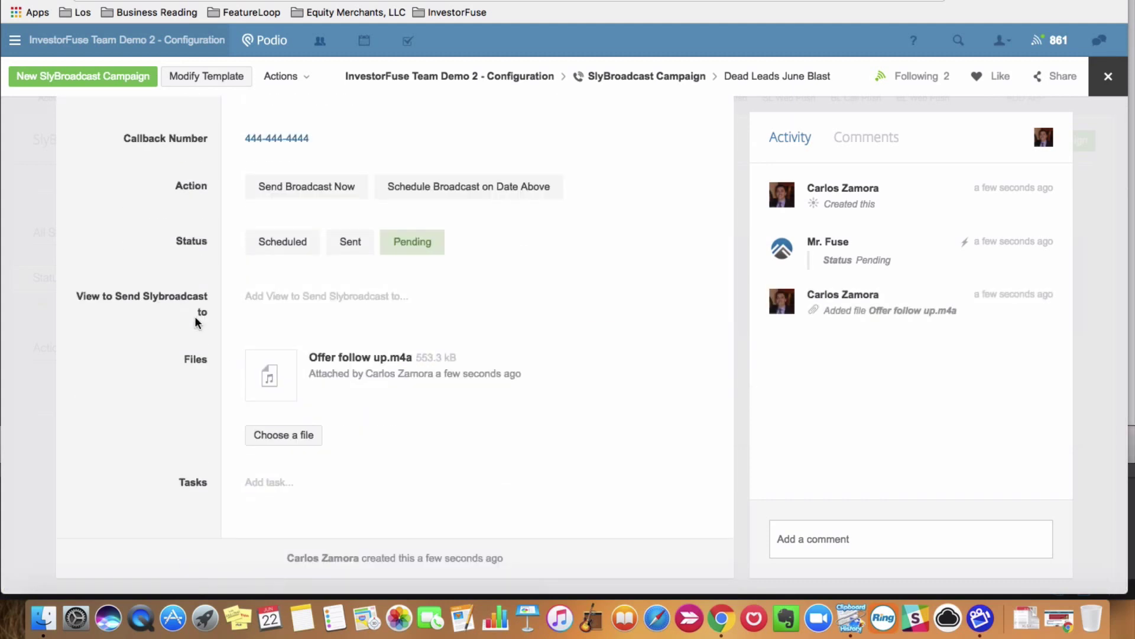
{"action": "scroll", "coordinate": [198, 323], "scroll_direction": "up", "scroll_amount": 3}
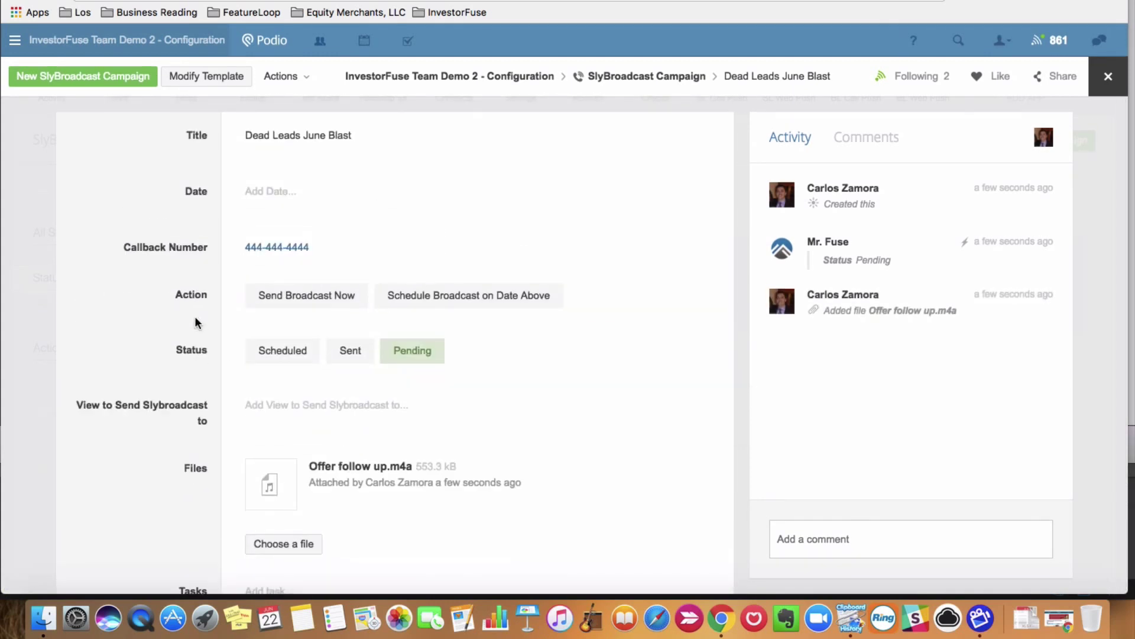
{"action": "left_click", "coordinate": [243, 38]}
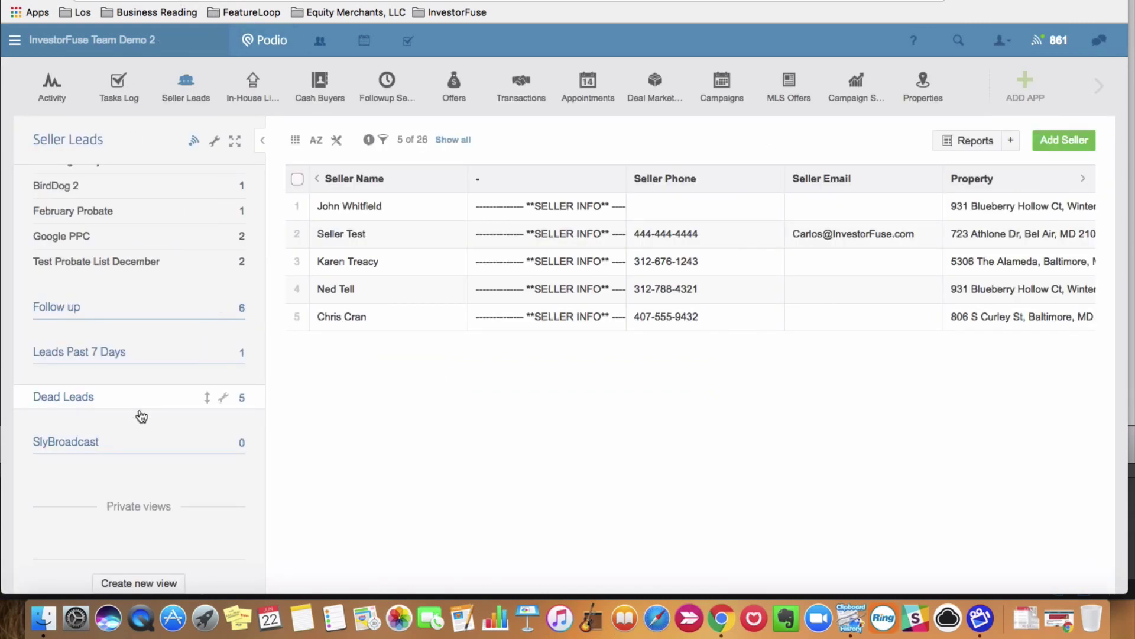
{"action": "left_click", "coordinate": [223, 399]}
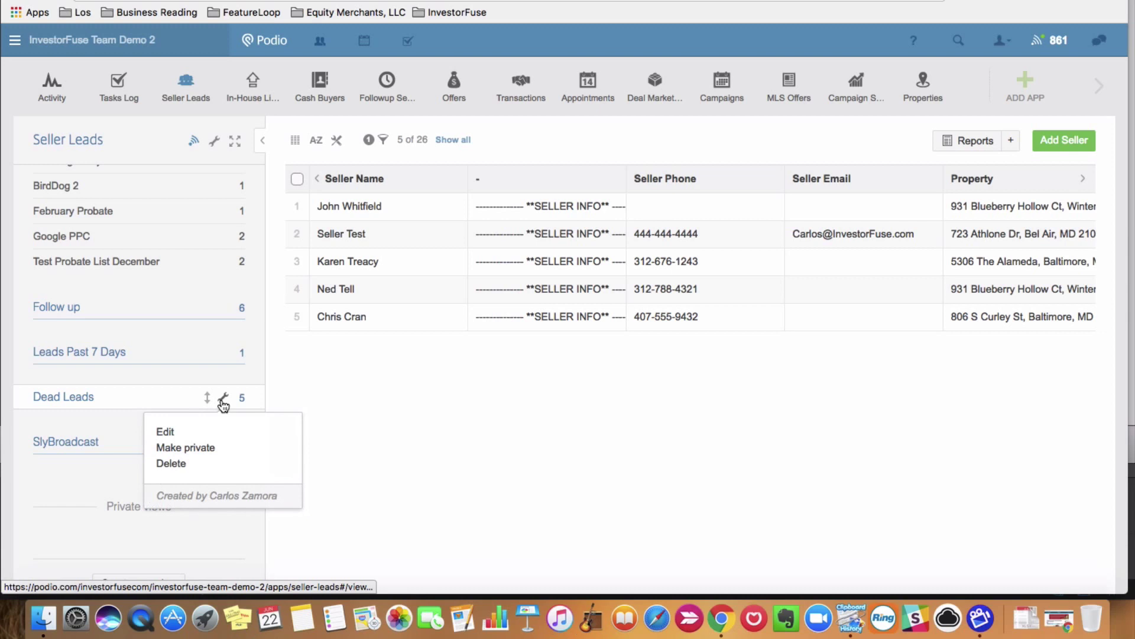
{"action": "left_click", "coordinate": [169, 431]}
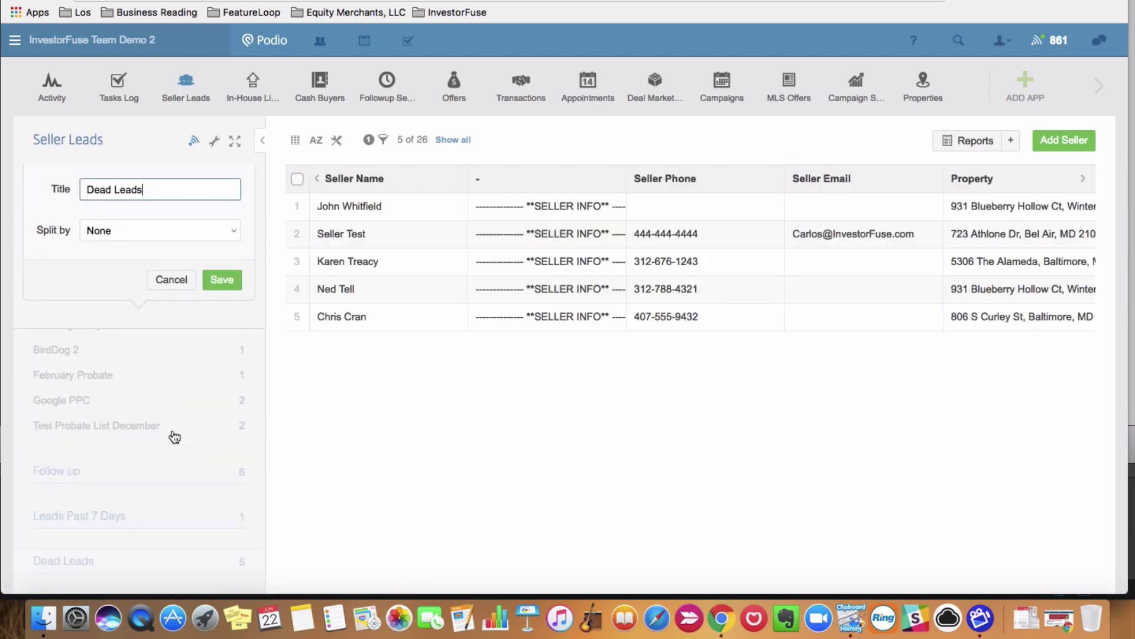
{"action": "key", "text": "super+a"}
{"action": "key", "text": "super+c"}
{"action": "left_click", "coordinate": [170, 280]}
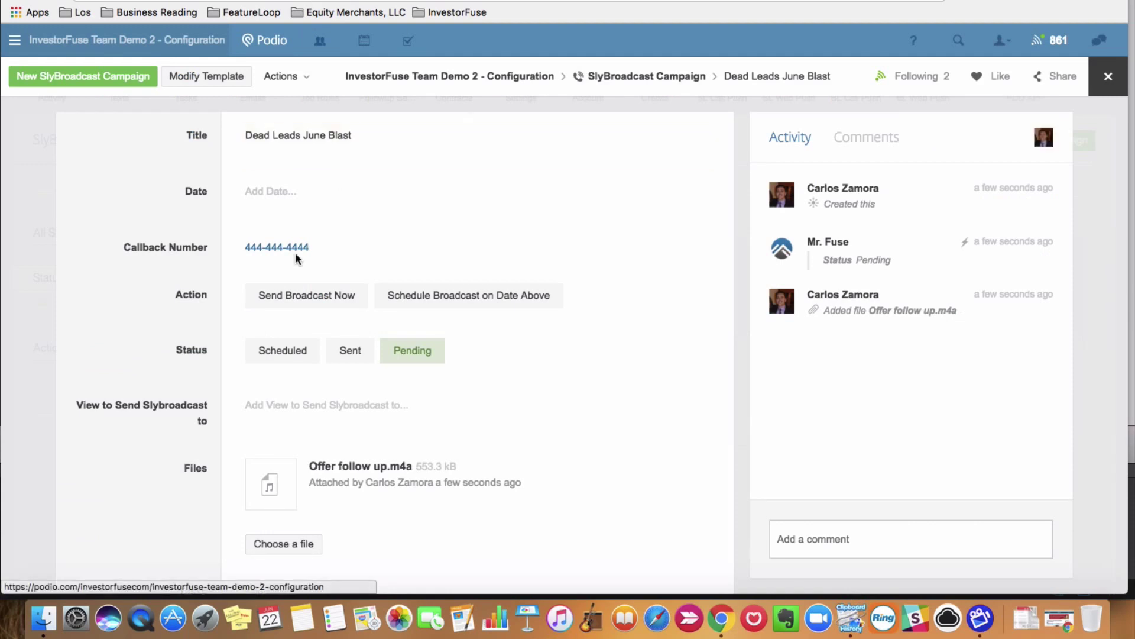
Step: Set 'View to Send Slybroadcast to' to Dead Leads and choose Send Broadcast Now
{"action": "left_click", "coordinate": [264, 413]}
{"action": "key", "text": "super+v"}
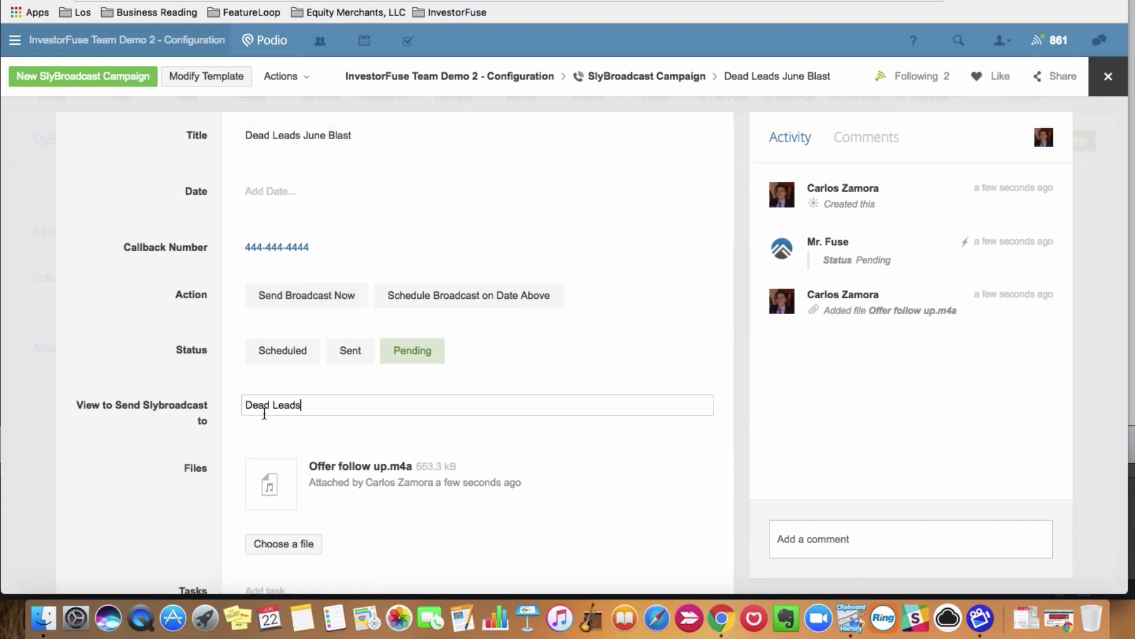
{"action": "left_click", "coordinate": [187, 392]}
{"action": "scroll", "coordinate": [186, 393], "scroll_direction": "down", "scroll_amount": 3}
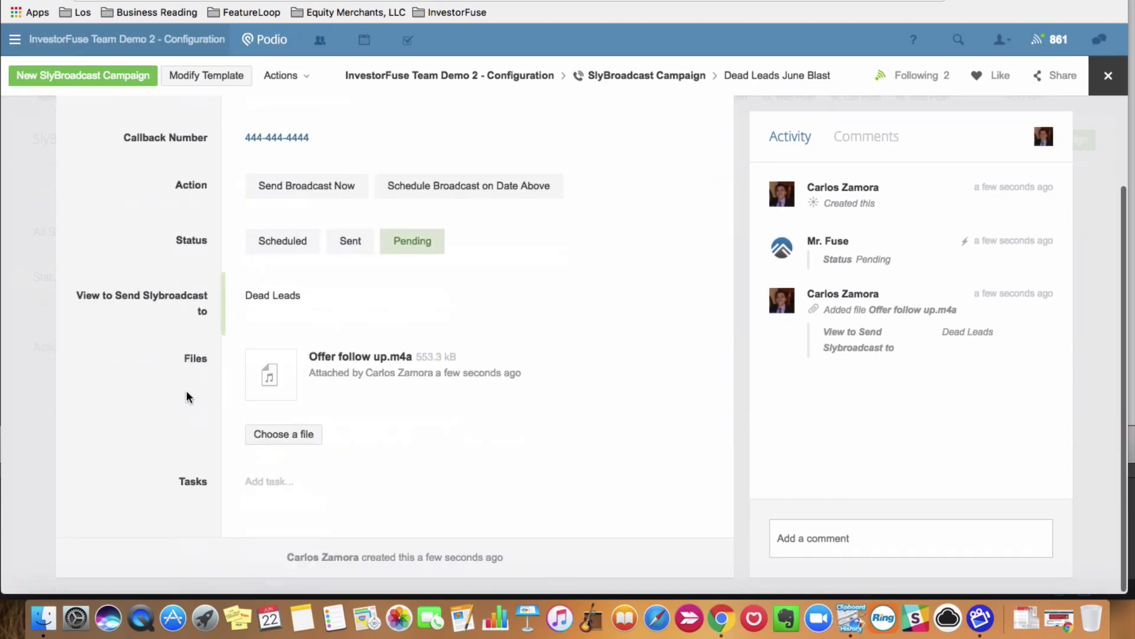
{"action": "left_click", "coordinate": [319, 195]}
{"action": "scroll", "coordinate": [151, 322], "scroll_direction": "up", "scroll_amount": 3}
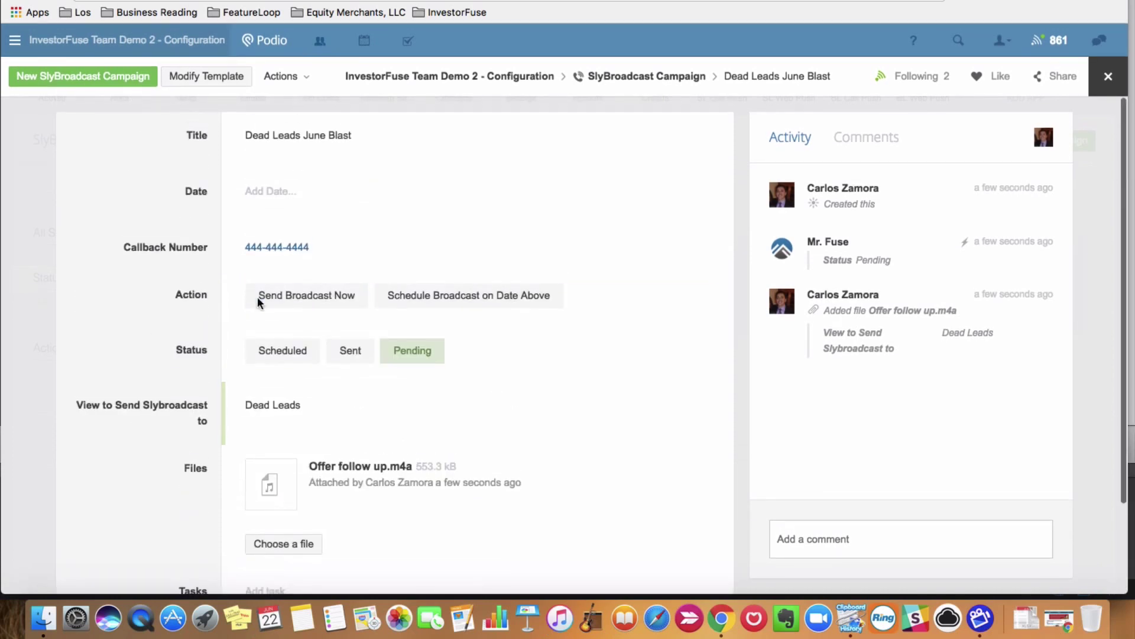
Step: Confirm the immediate broadcast and go to the Configuration workspace's Followup Sequences list
{"action": "left_click", "coordinate": [278, 302]}
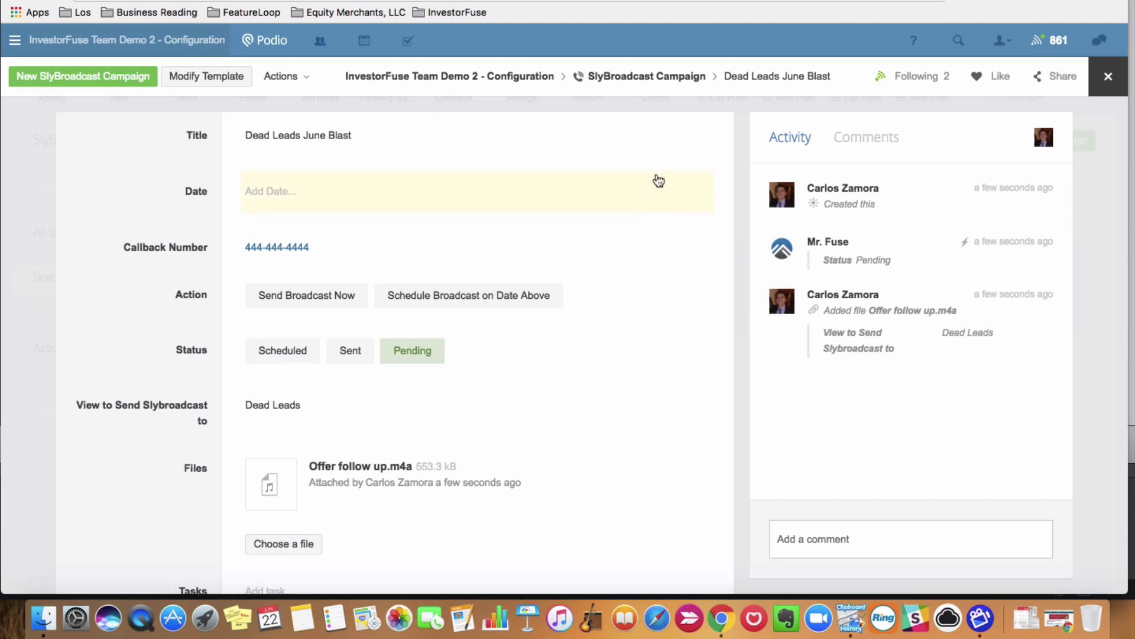
{"action": "left_click", "coordinate": [528, 84]}
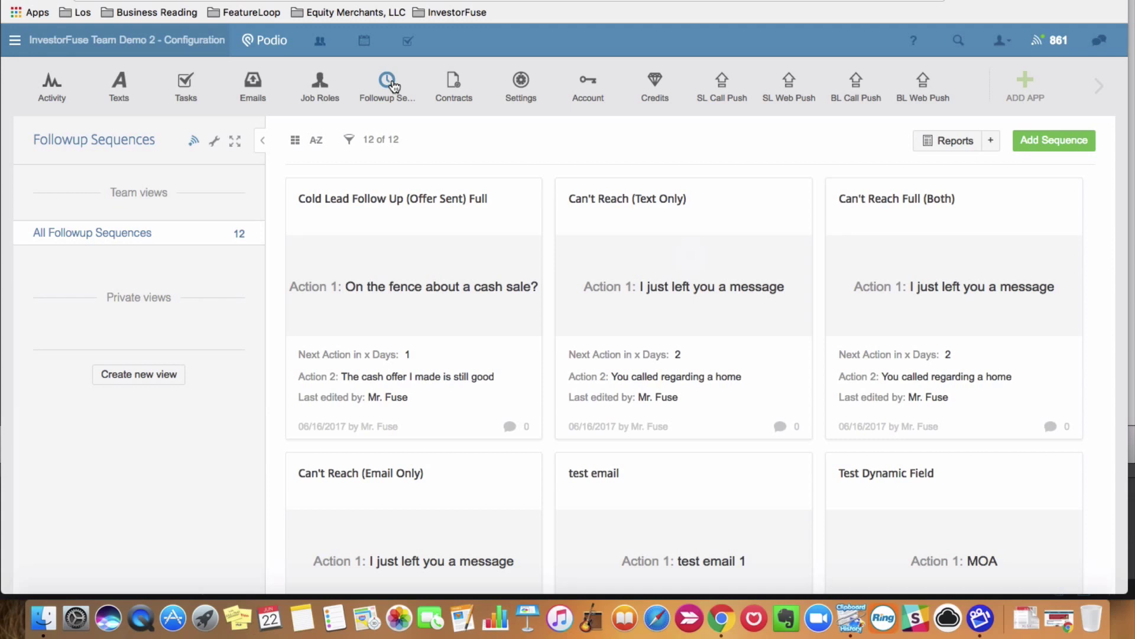
Step: Open the Cold Lead Followup (Offer Sent) sequence and scroll down to its Action 2
{"action": "scroll", "coordinate": [470, 161], "scroll_direction": "down", "scroll_amount": 1}
{"action": "scroll", "coordinate": [470, 162], "scroll_direction": "down", "scroll_amount": 7}
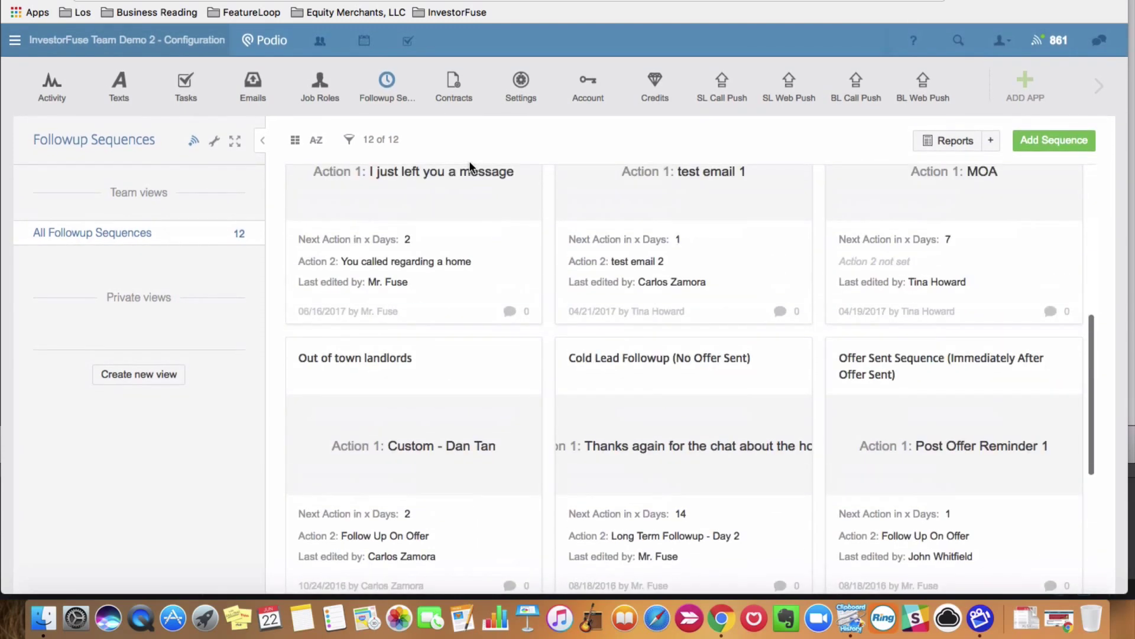
{"action": "scroll", "coordinate": [470, 161], "scroll_direction": "down", "scroll_amount": 4}
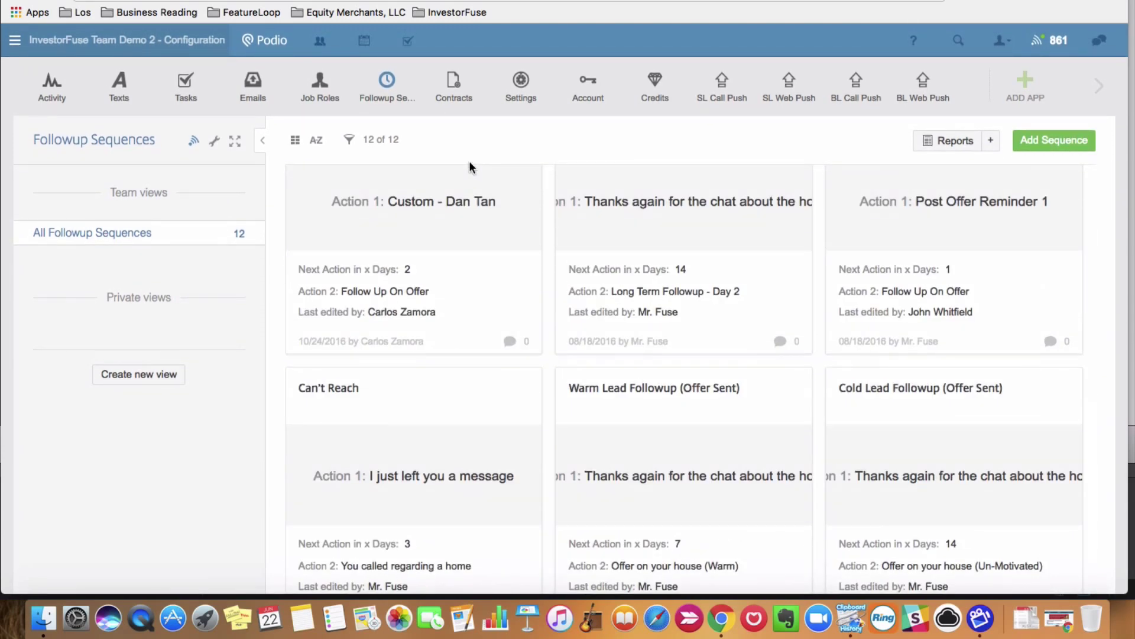
{"action": "scroll", "coordinate": [469, 161], "scroll_direction": "down", "scroll_amount": 1}
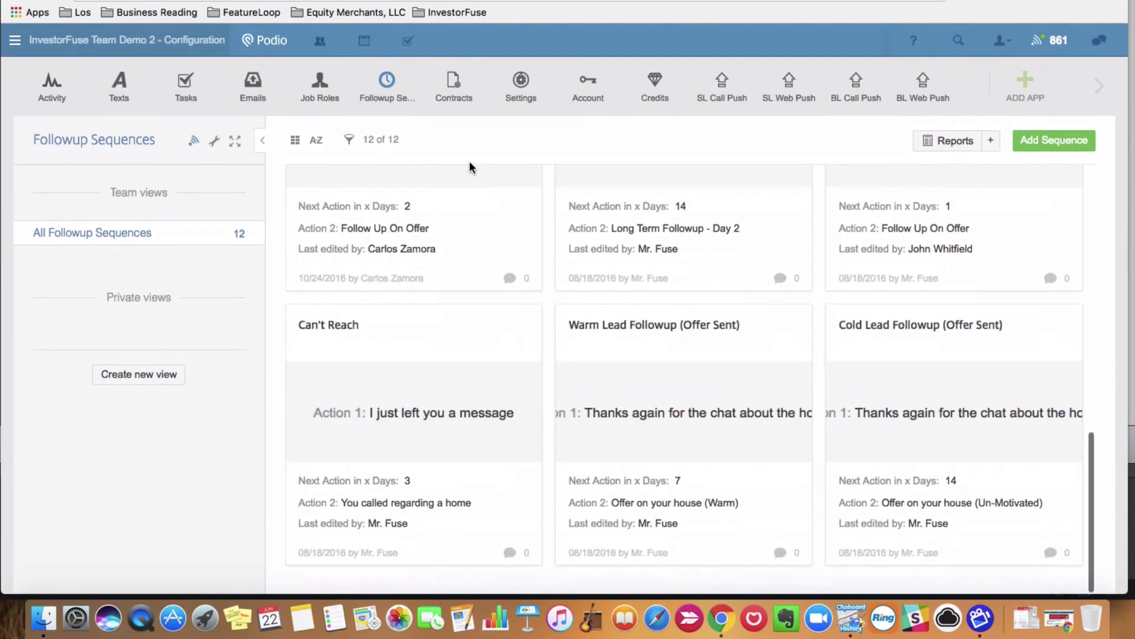
{"action": "left_click", "coordinate": [859, 361]}
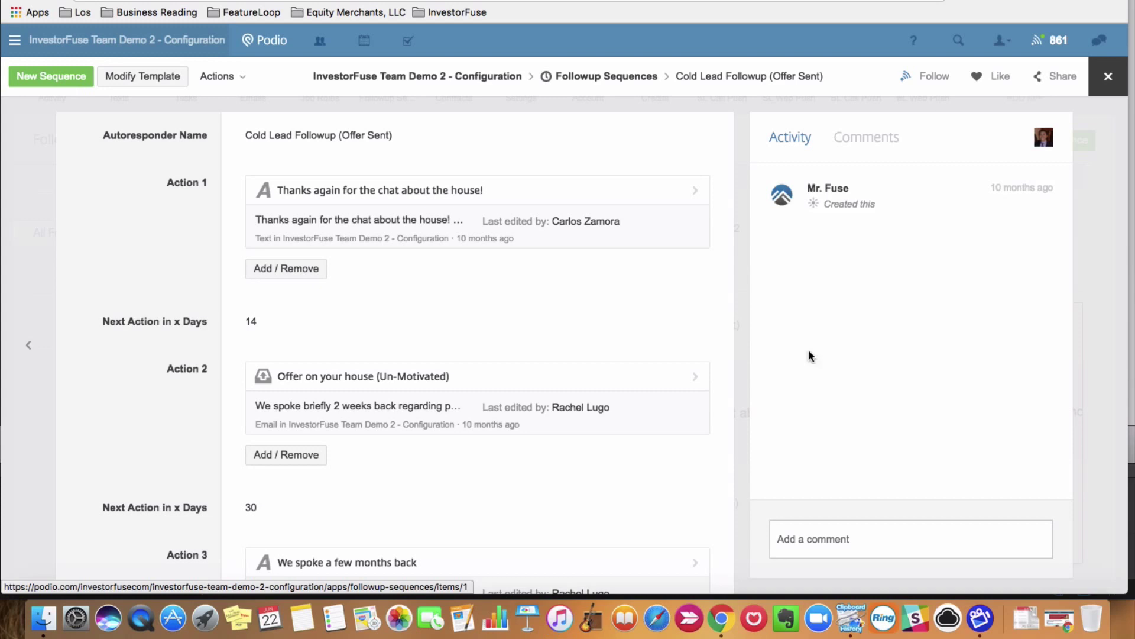
{"action": "scroll", "coordinate": [304, 375], "scroll_direction": "down", "scroll_amount": 2}
{"action": "scroll", "coordinate": [303, 373], "scroll_direction": "up", "scroll_amount": 2}
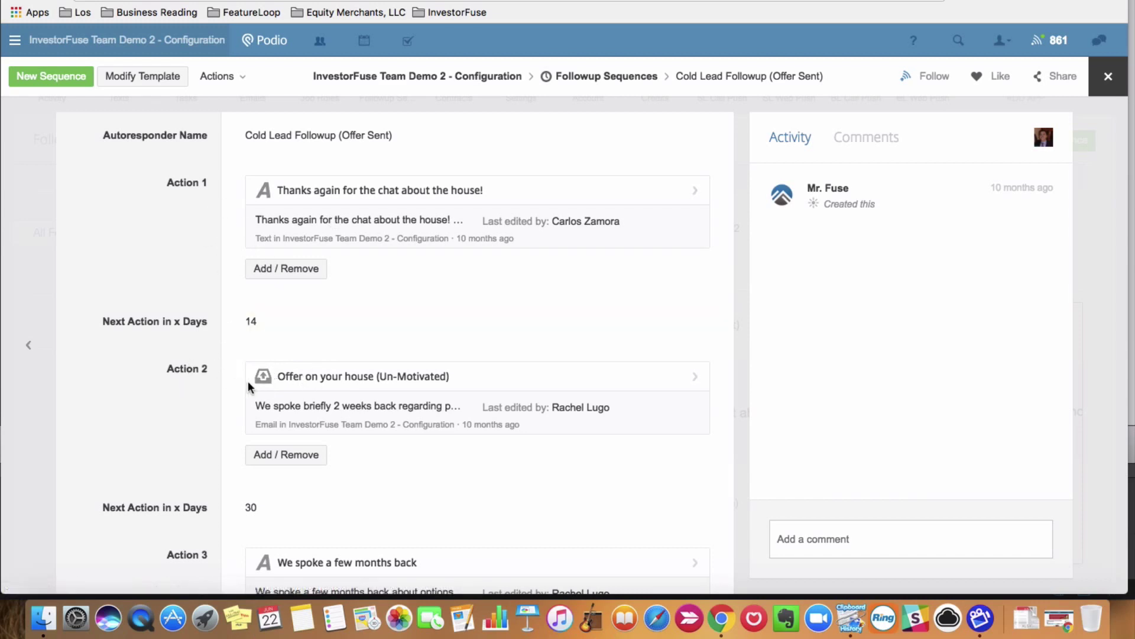
{"action": "scroll", "coordinate": [168, 436], "scroll_direction": "down", "scroll_amount": 3}
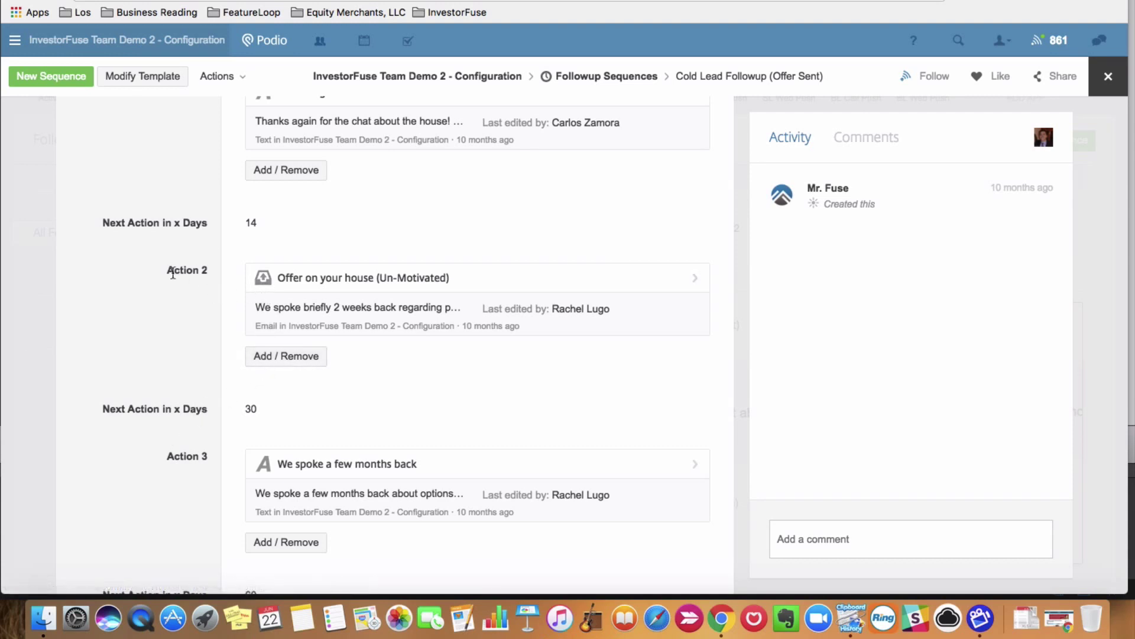
Step: Add the Offer Followup voicemail template to Action 2 and save the change
{"action": "left_click", "coordinate": [279, 355]}
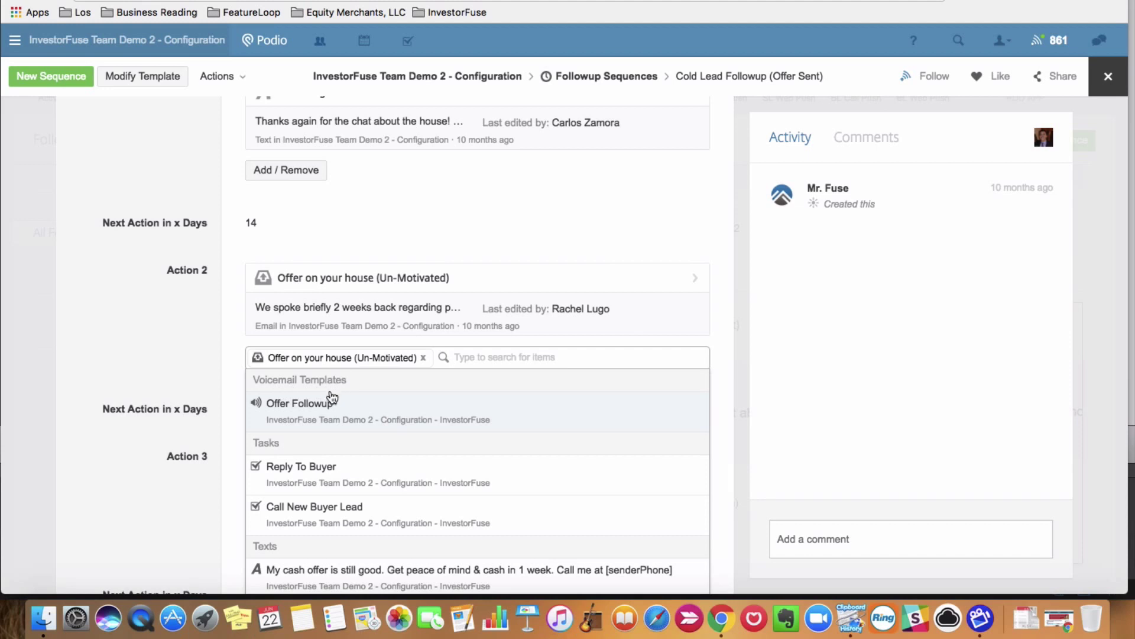
{"action": "left_click", "coordinate": [289, 420]}
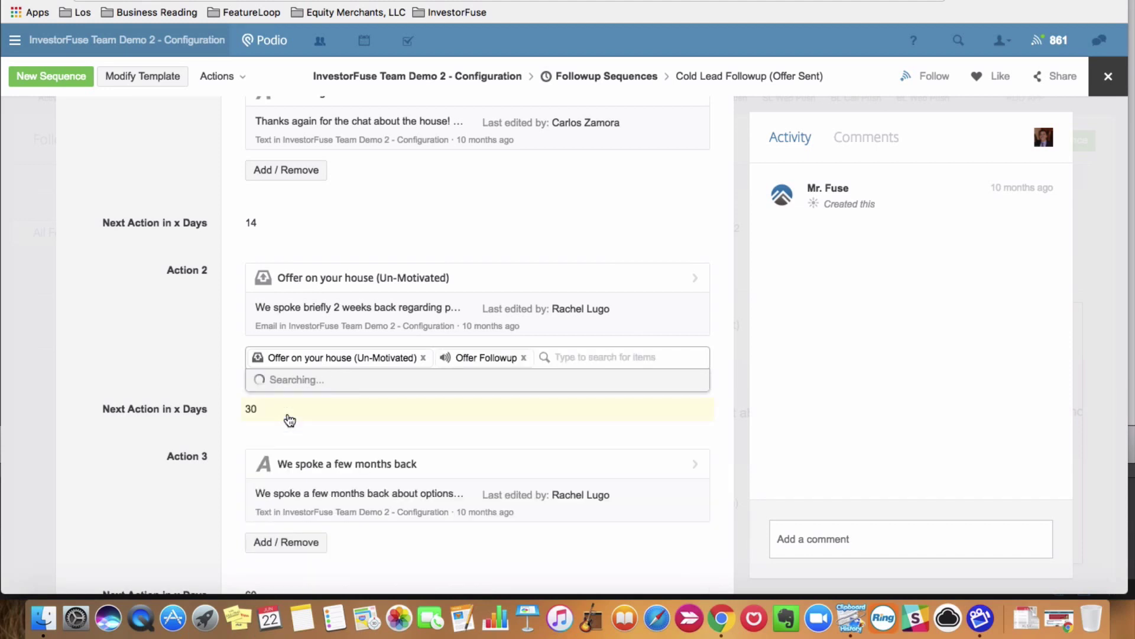
{"action": "left_click", "coordinate": [204, 349]}
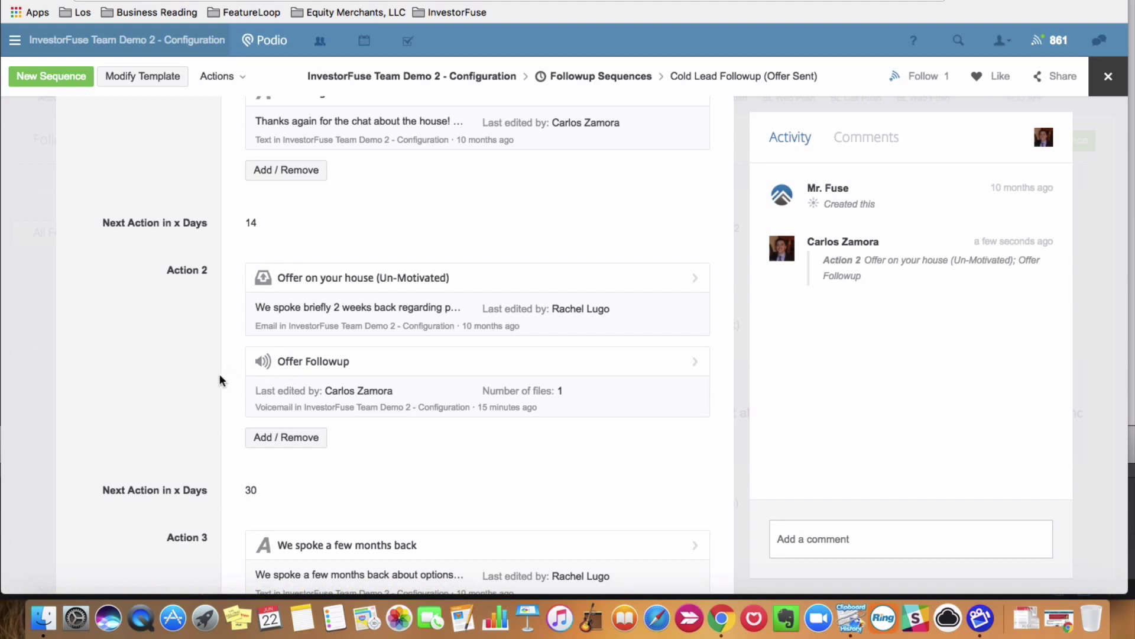
{"action": "scroll", "coordinate": [220, 382], "scroll_direction": "up", "scroll_amount": 3}
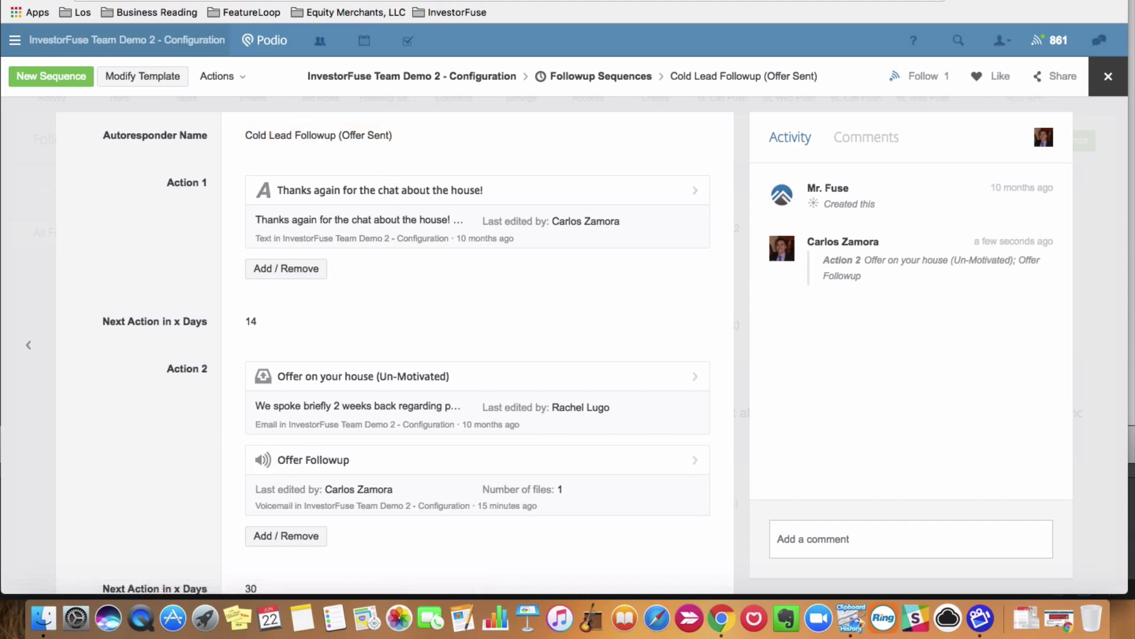
Step: Return to the Configuration home page and open Voicemail Templates from the expanded app bar
{"action": "key", "text": "super+bracketleft"}
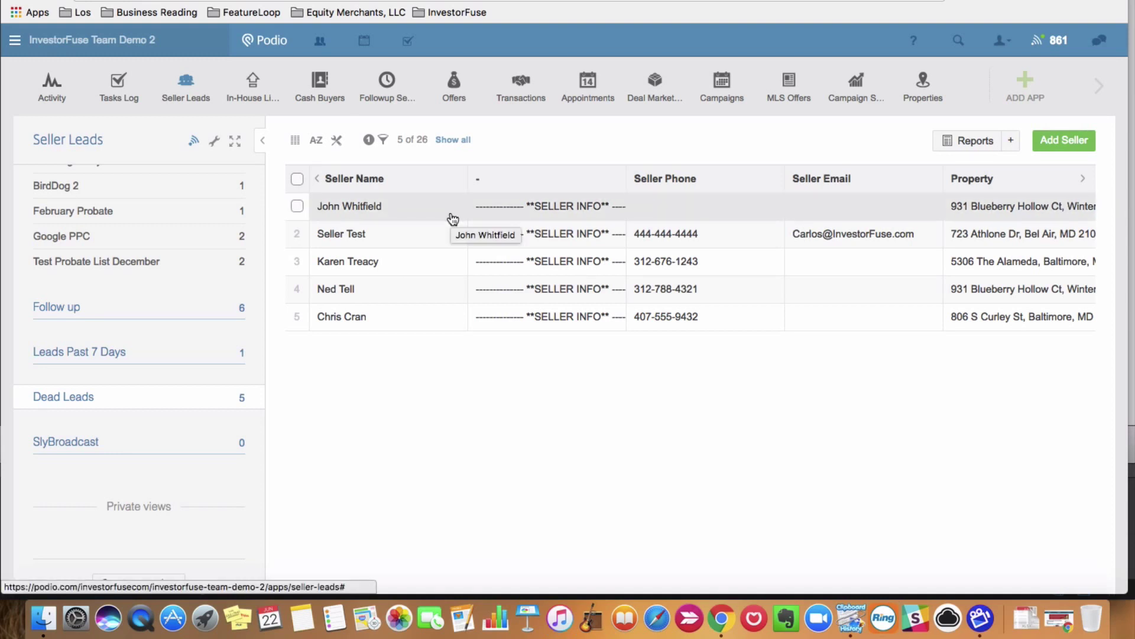
{"action": "key", "text": "super+bracketleft"}
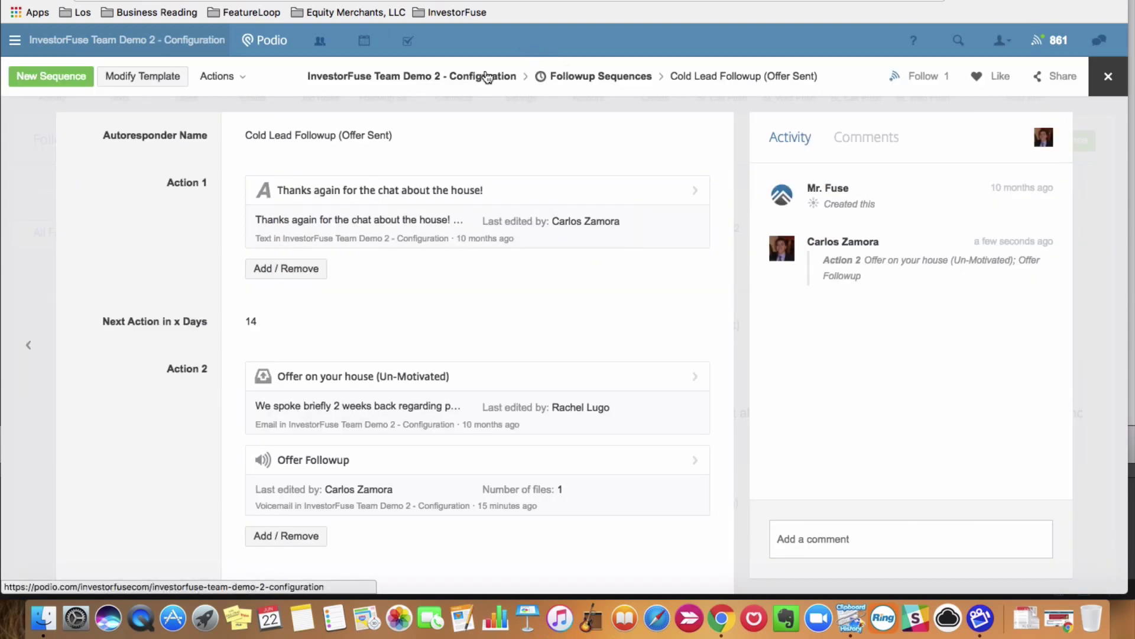
{"action": "left_click", "coordinate": [487, 77]}
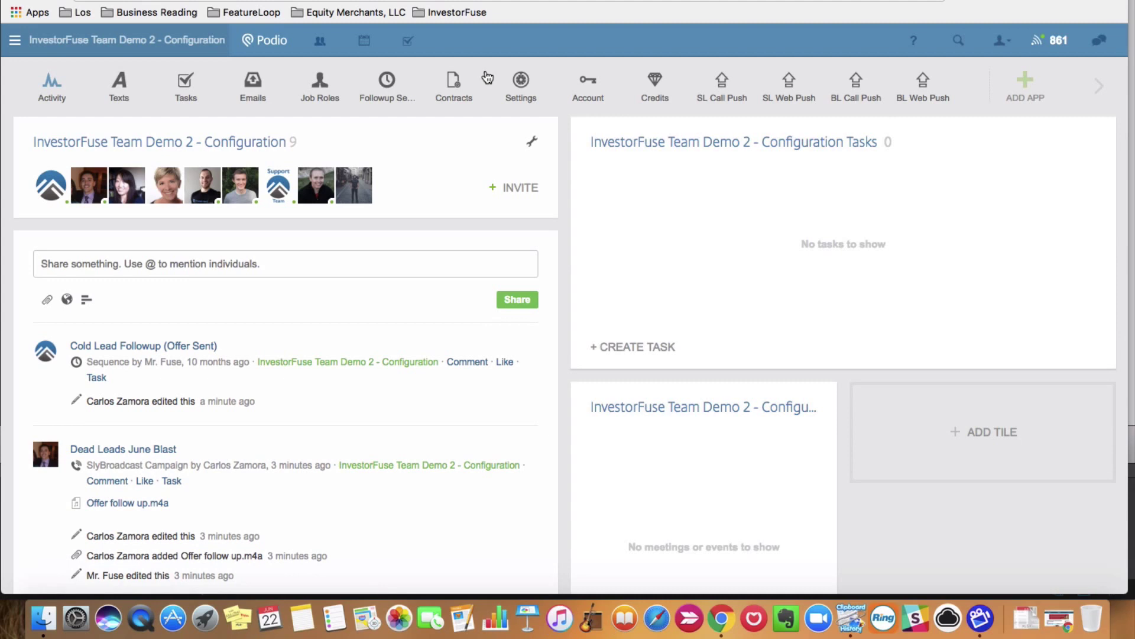
{"action": "left_click", "coordinate": [1107, 88]}
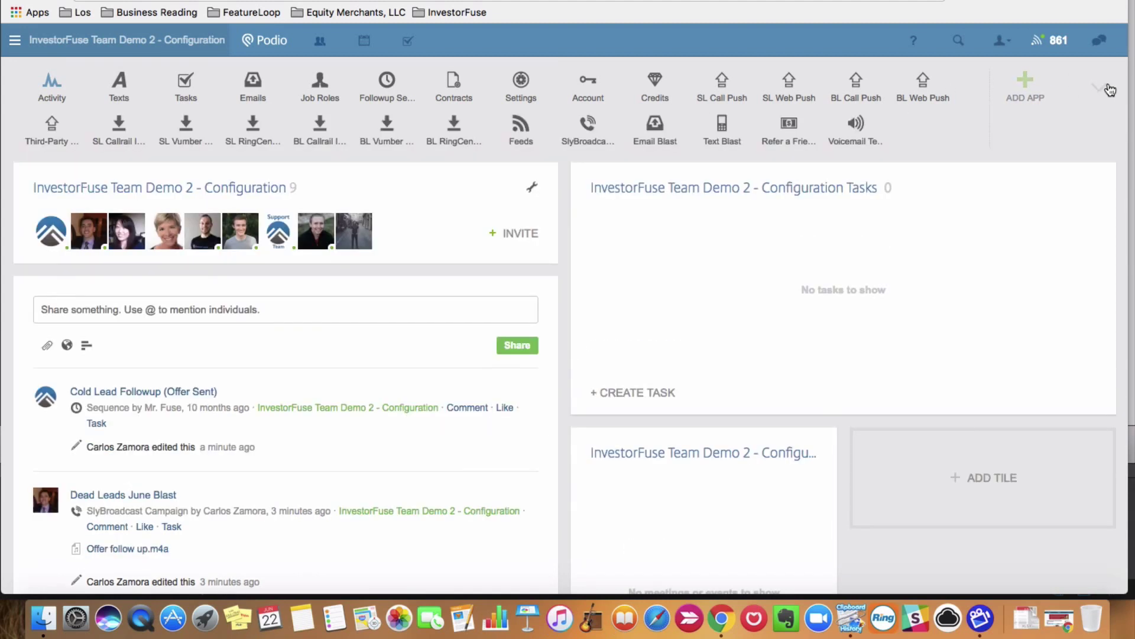
{"action": "left_click", "coordinate": [854, 134]}
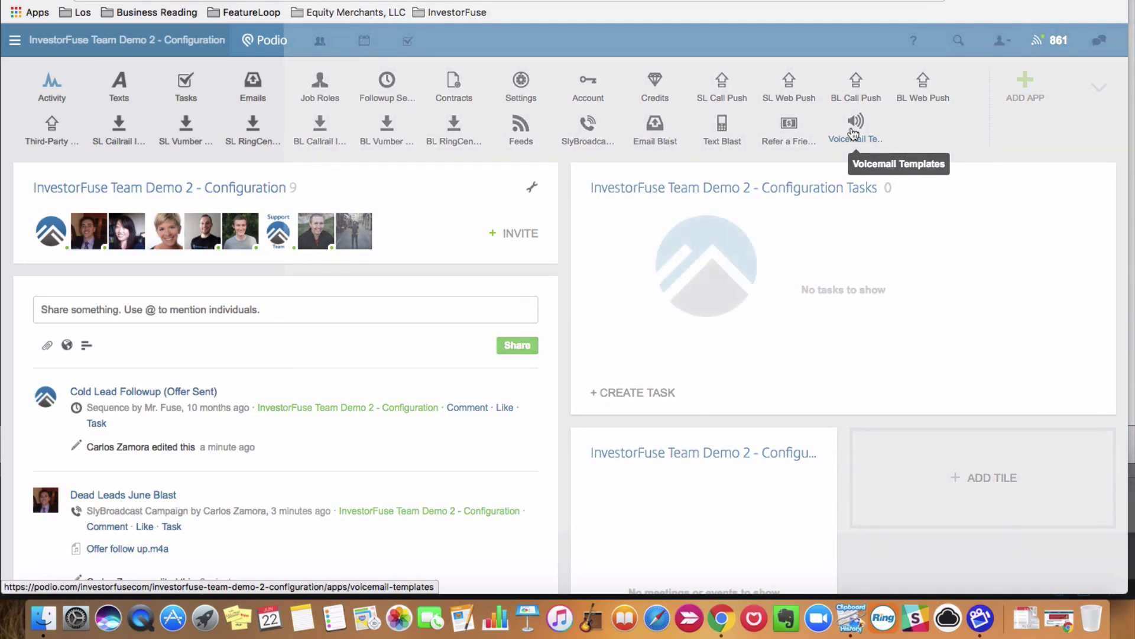